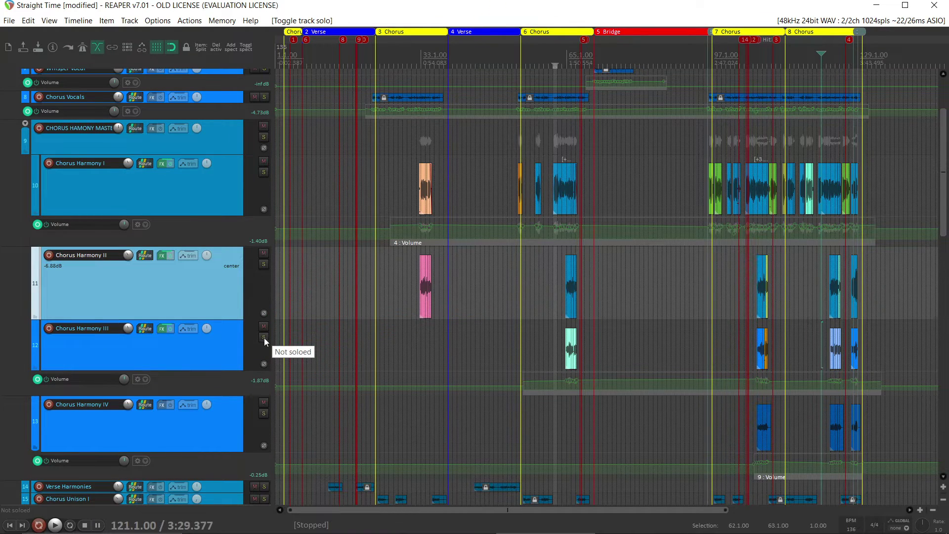
Solo Chorus Harmony III together with Chorus Vocals and play them briefly.
left_click(264, 337)
left_click(264, 97)
key("space")
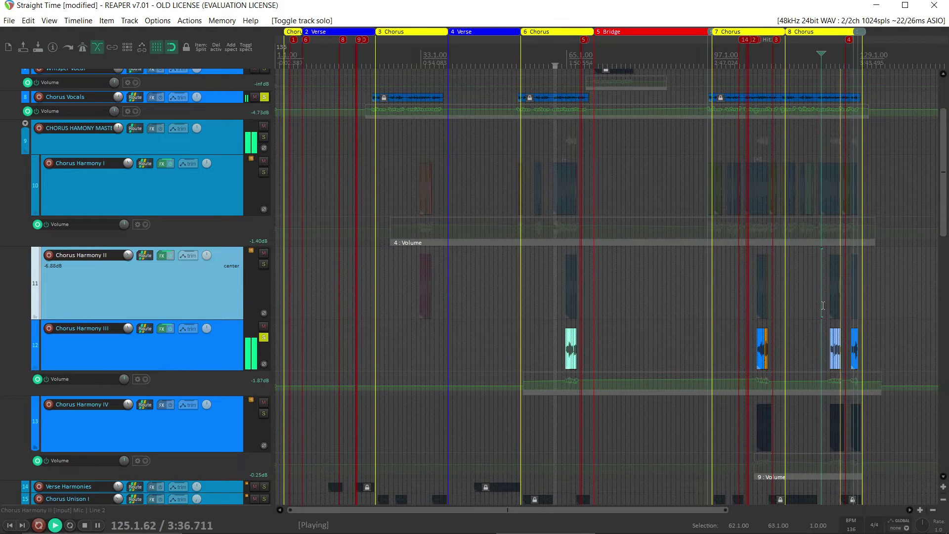
key("space")
Swap Chorus Harmony III's solo for the chorus harmony folder and play the chorus again.
left_click(263, 337)
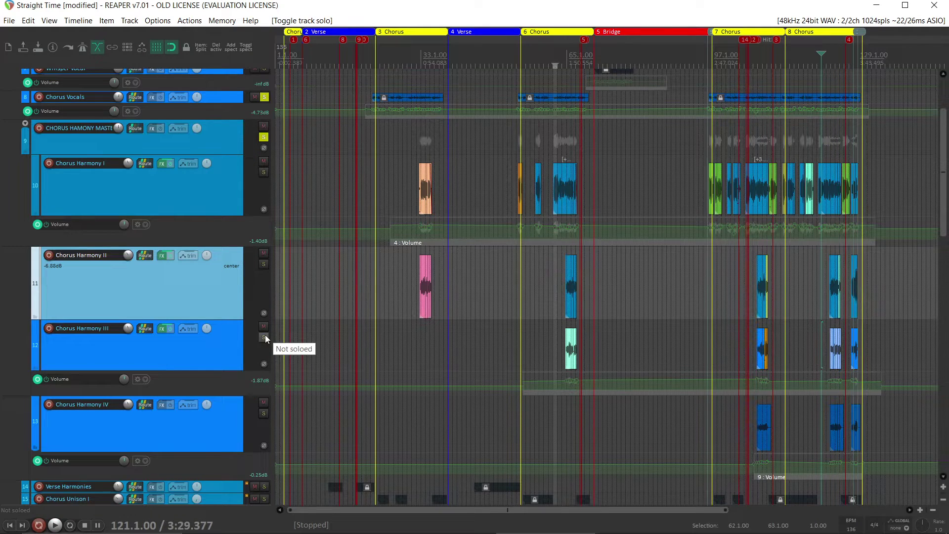
key("space")
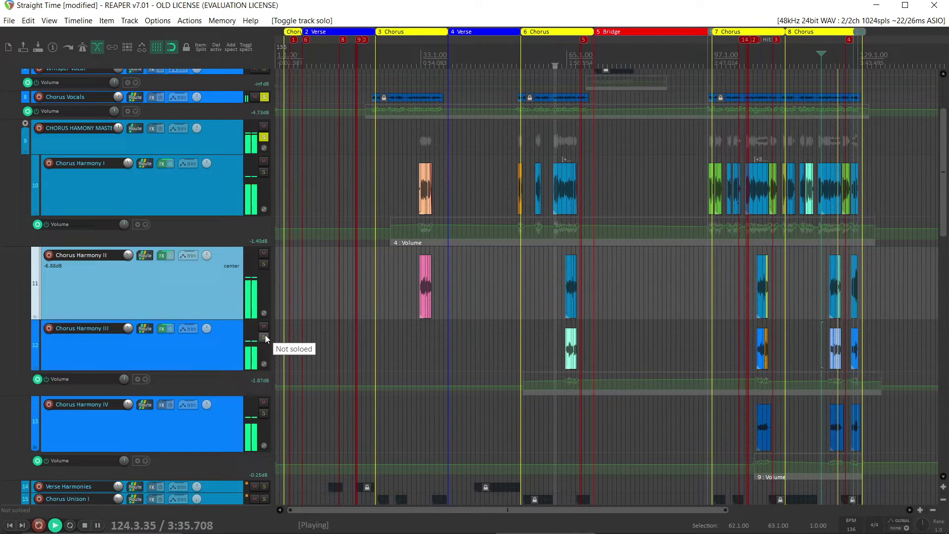
key("space")
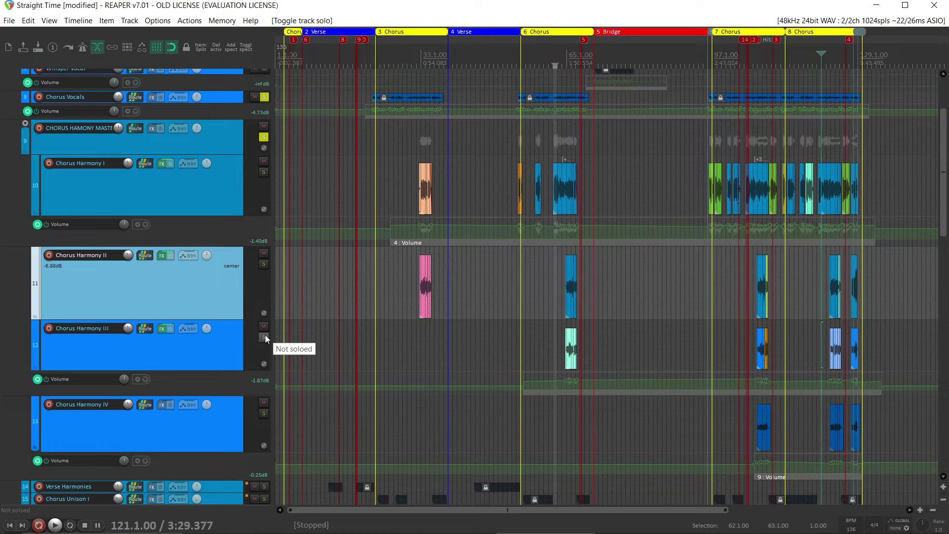
Add VST: ReaTune (Cockos) to Chorus Harmony III's FX chain, filtering the browser by 're'.
left_click(163, 330)
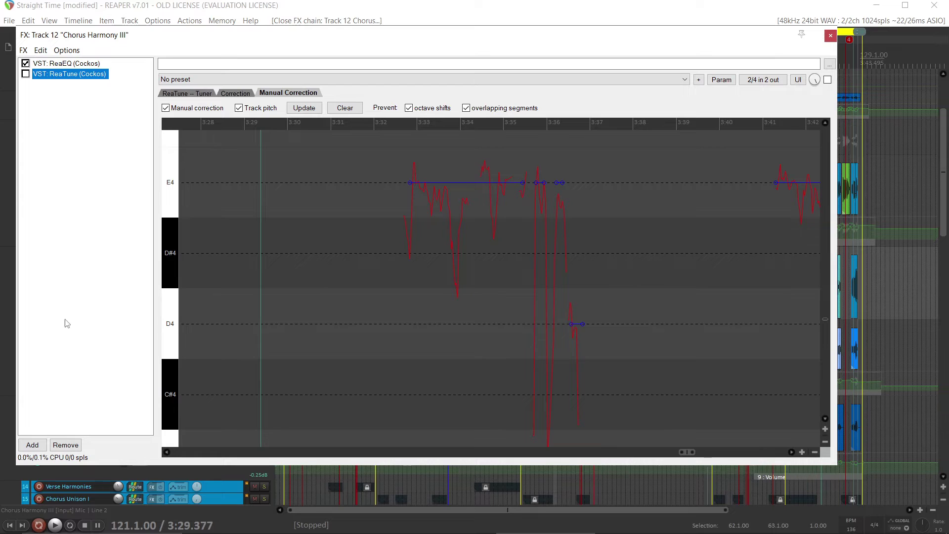
left_click(33, 445)
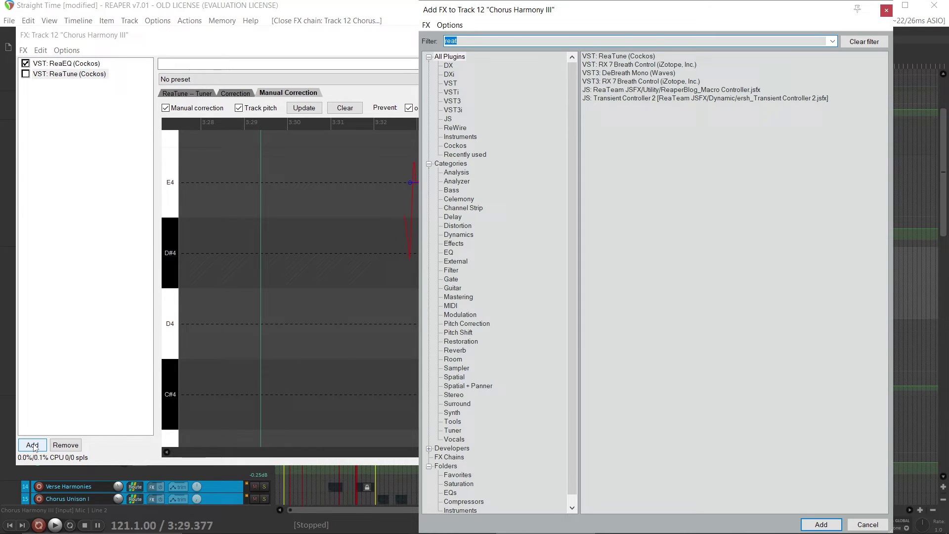
type("re")
double_click(624, 56)
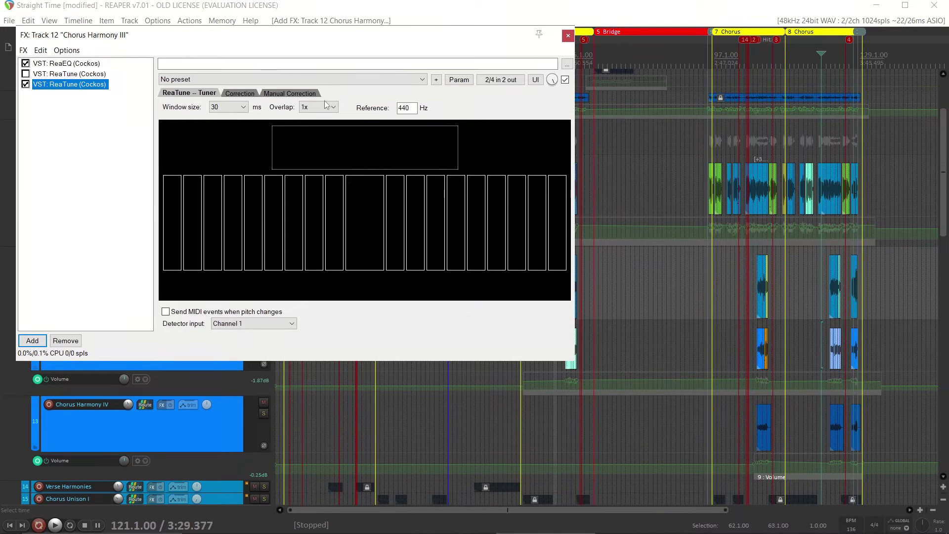
Switch ReaTune to Manual Correction, update the pitch analysis, and enlarge the FX window.
left_click(294, 94)
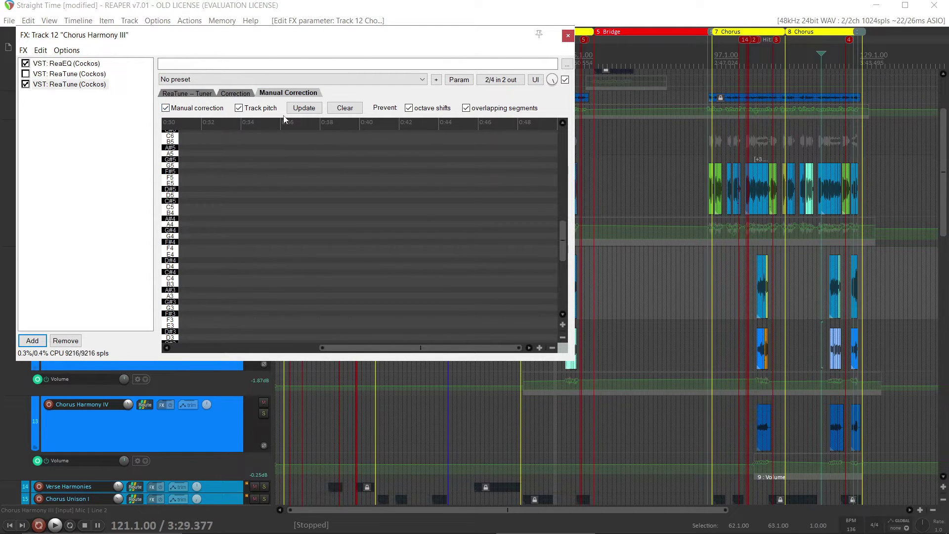
left_click(303, 109)
left_click(552, 348)
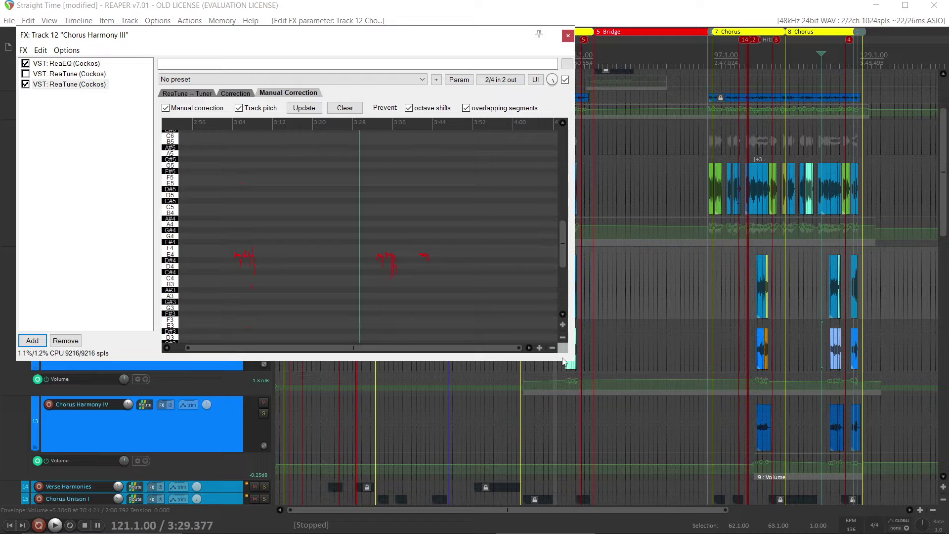
left_click_drag(574, 362, 811, 467)
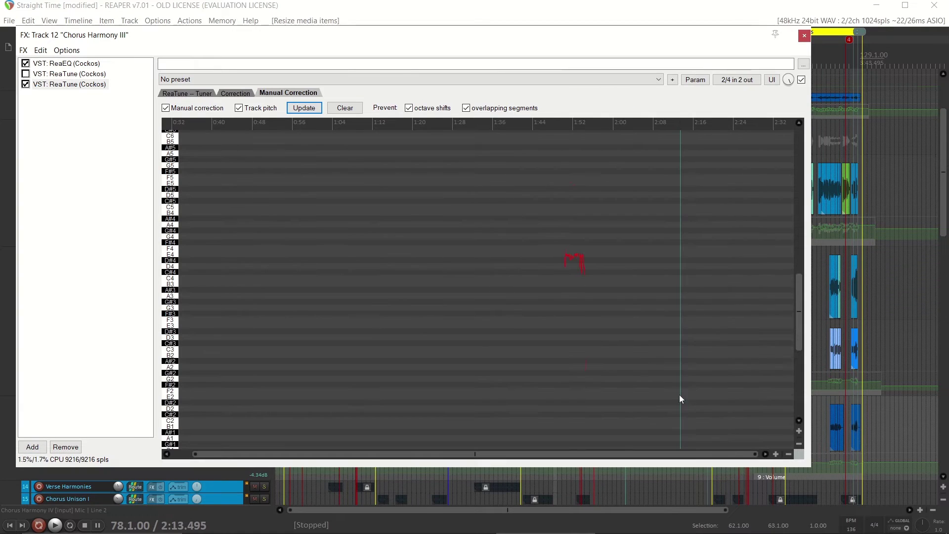
Zoom the pitch view to the 3:30–3:36 phrase and magnify vertically around E4 and D4.
left_click(789, 454)
left_click(683, 248)
scroll(682, 248, "up", 5)
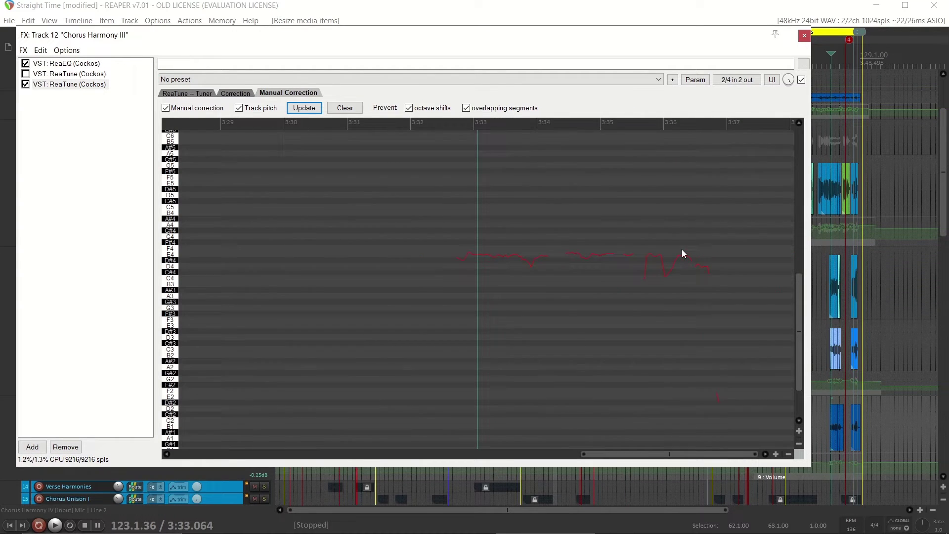
left_click(800, 432)
left_click(800, 432)
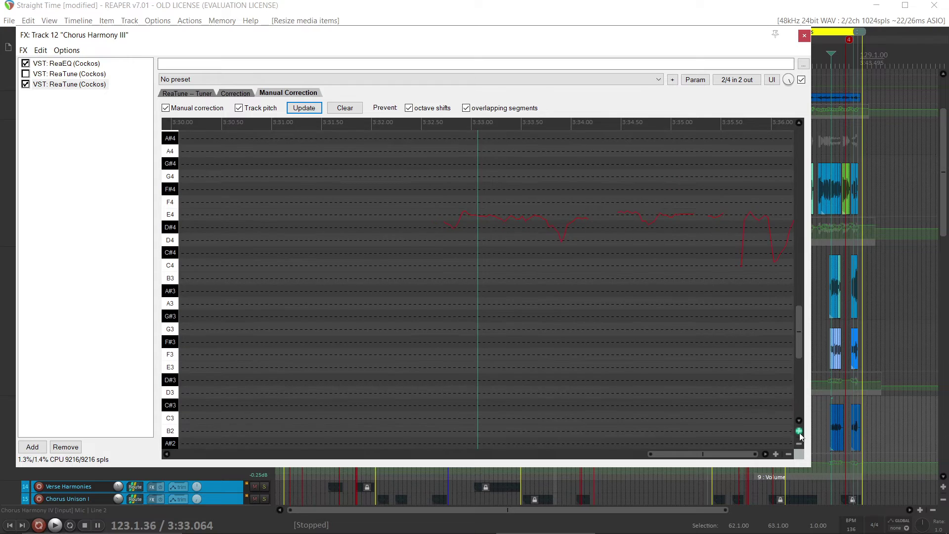
left_click(799, 432)
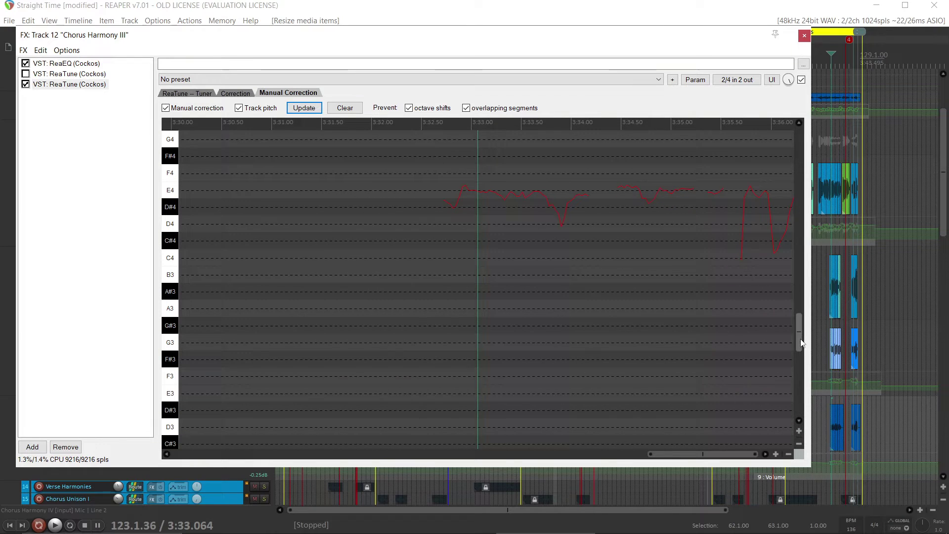
left_click_drag(799, 343, 802, 336)
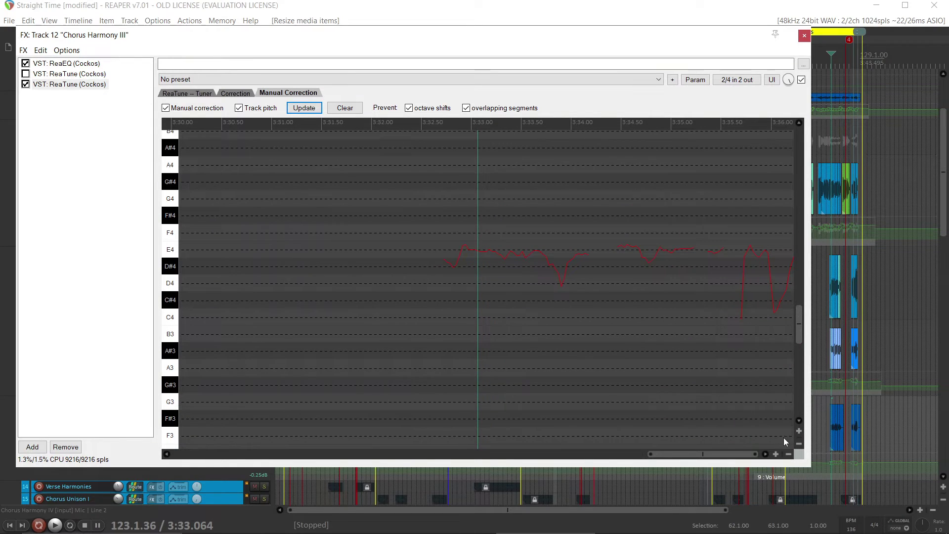
left_click(799, 430)
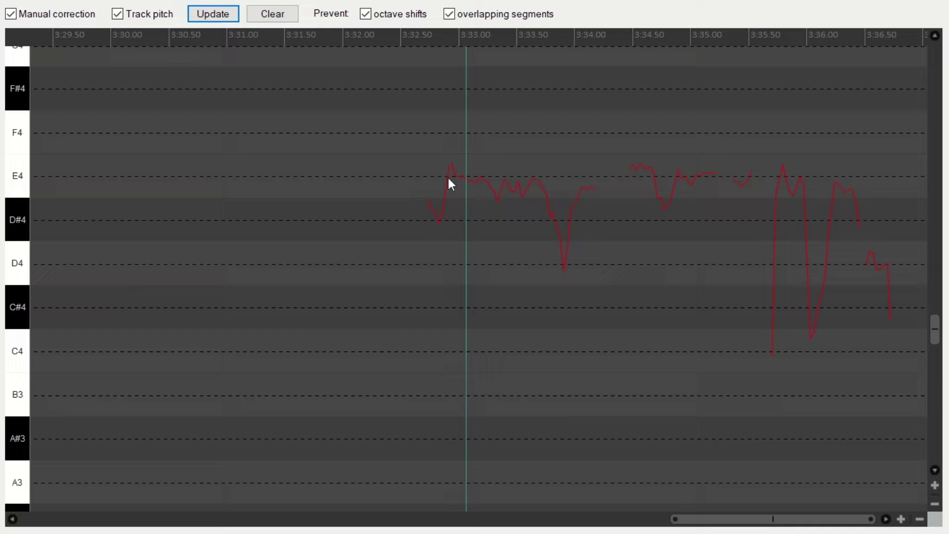
Draw an E4 correction line over the held notes and a short D4 line on the last note, then play from about 3:31.
mouse_move(447, 176)
left_mouse_down()
mouse_move(605, 189)
mouse_move(735, 179)
left_mouse_up()
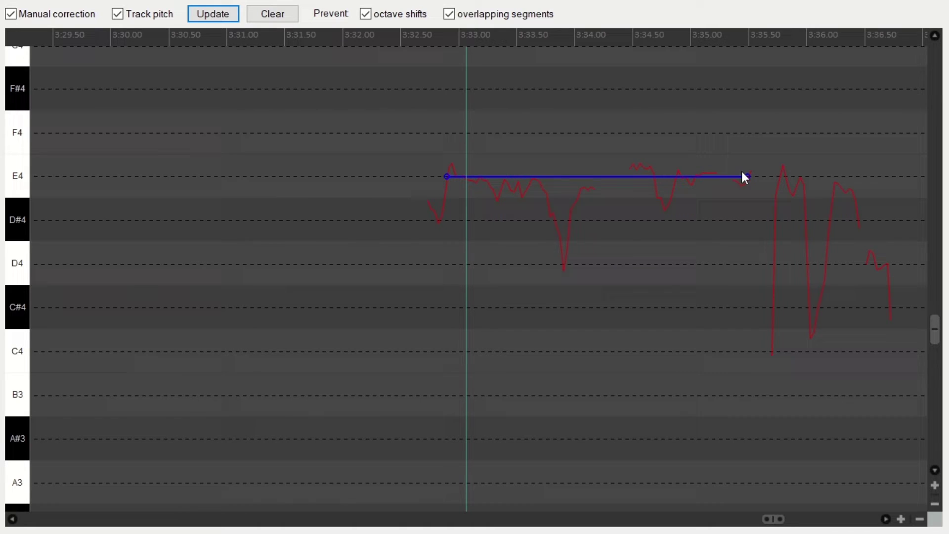
left_click_drag(866, 265, 891, 265)
left_click(879, 265)
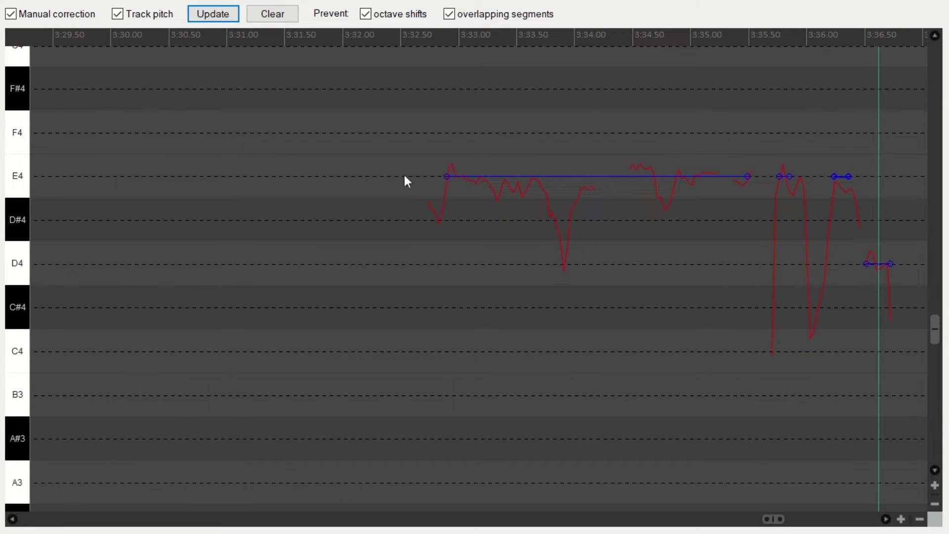
left_click(239, 156)
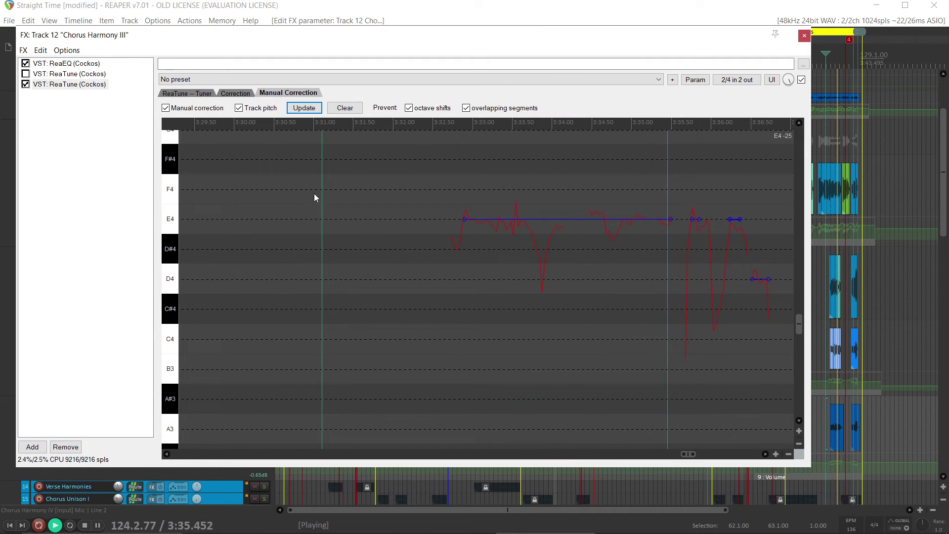
Stop playback, close the FX window, and play the corrected Chorus Harmony III soloed alone.
key("space")
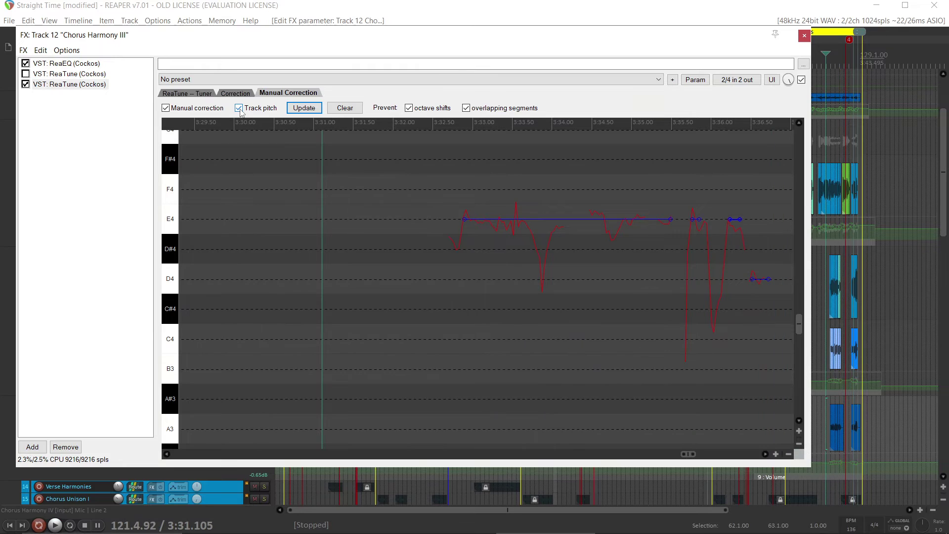
key("Escape")
left_click(264, 137)
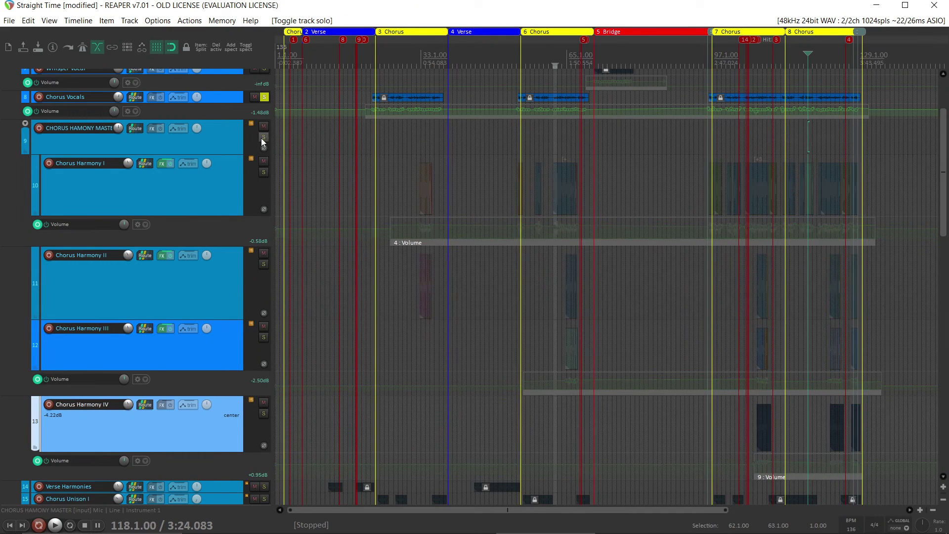
left_click(263, 337)
key("space")
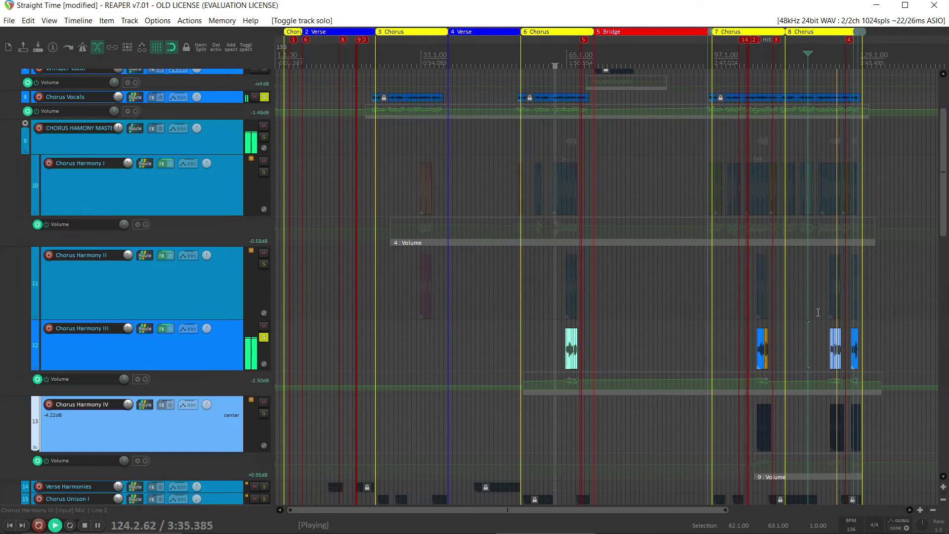
key("space")
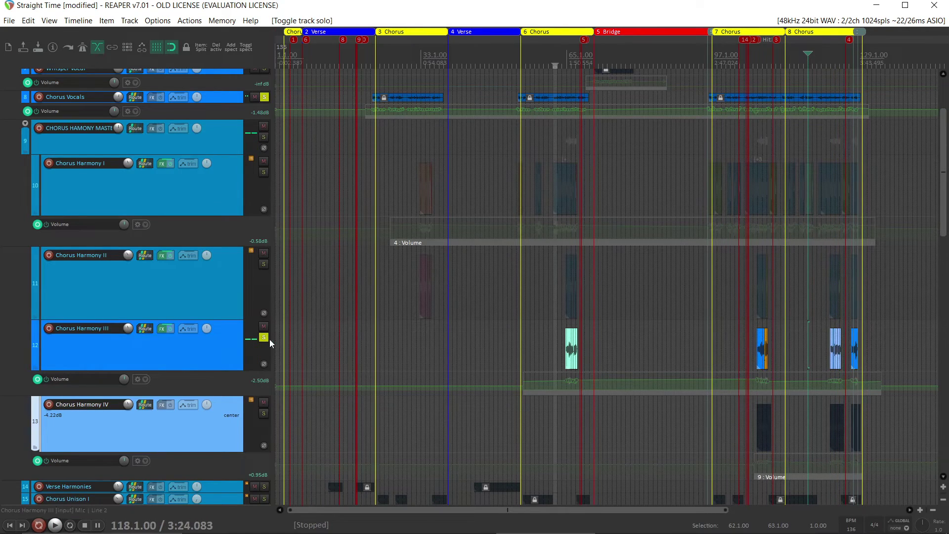
Play the corrected harmony with the whole chorus harmony group soloed instead.
left_click(263, 337)
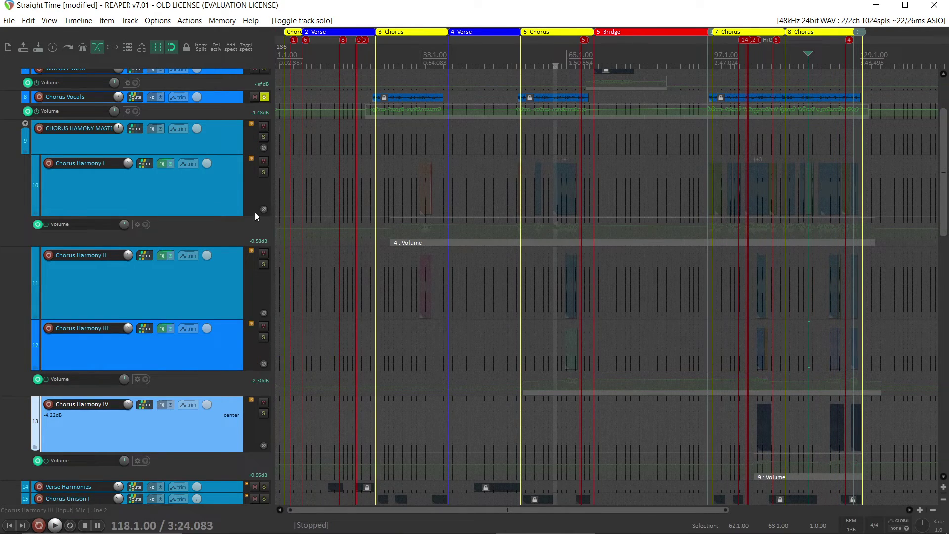
left_click(264, 138)
key("space")
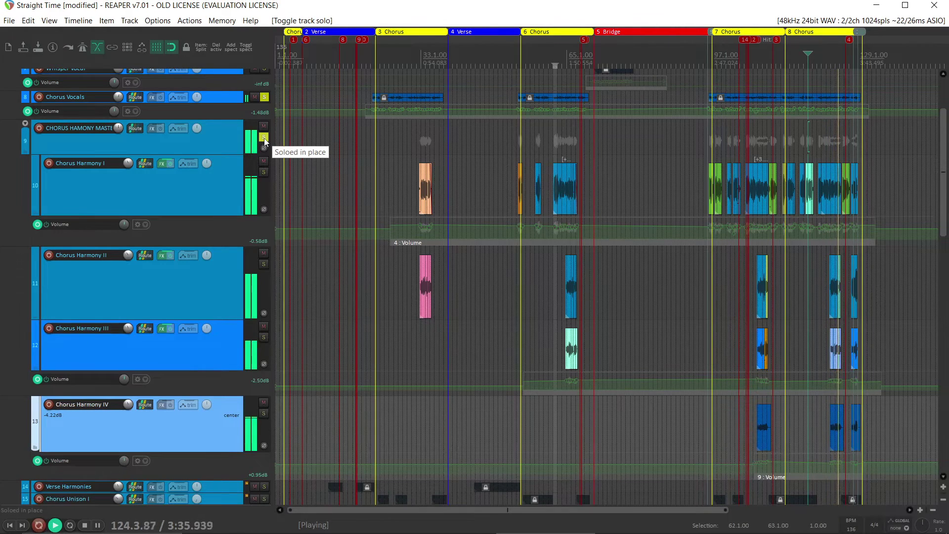
key("space")
Unsolo the harmony group and Chorus Vocals, then play the full mix.
left_click(264, 137)
left_click(264, 98)
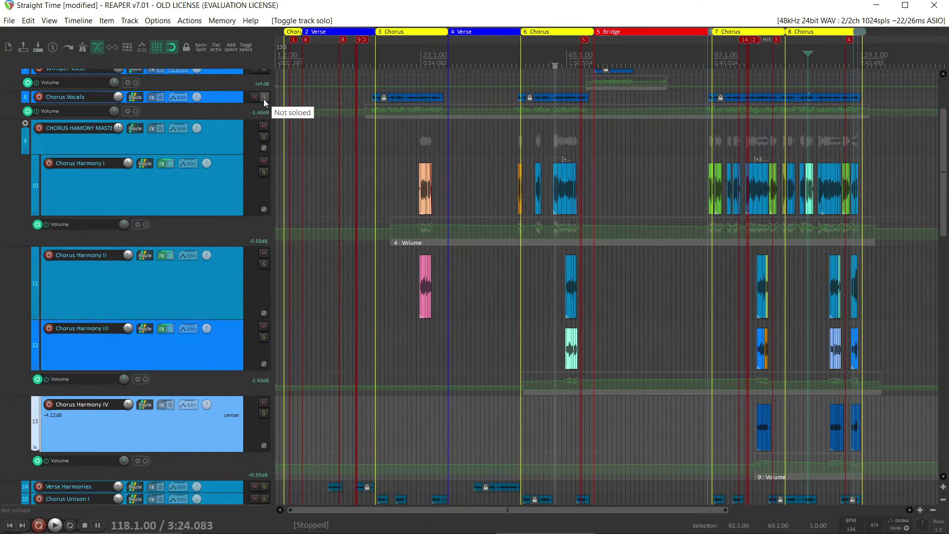
key("space")
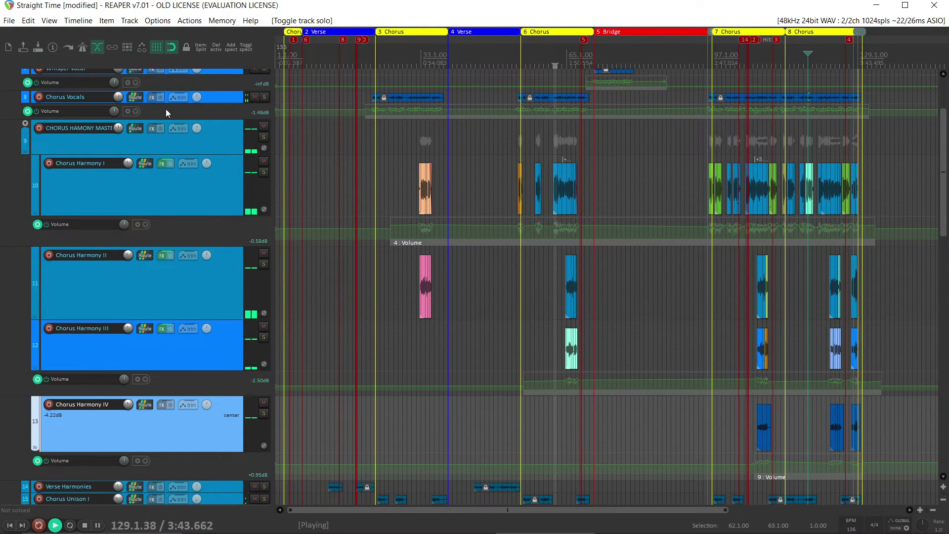
In ReaTune's Correction settings, disable stereo correction, choose élastique 3.3.3 Pro, and set attack to 100 ms.
left_click(161, 328)
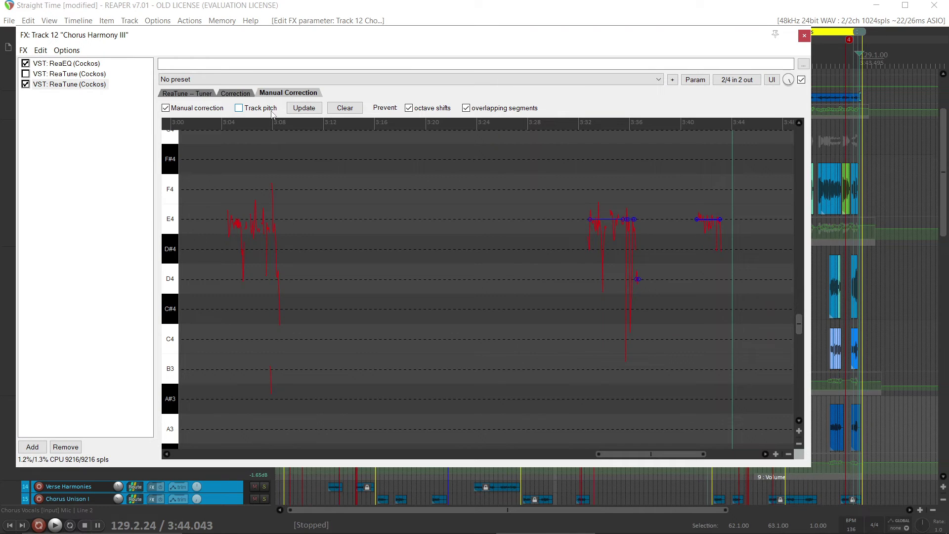
left_click(234, 94)
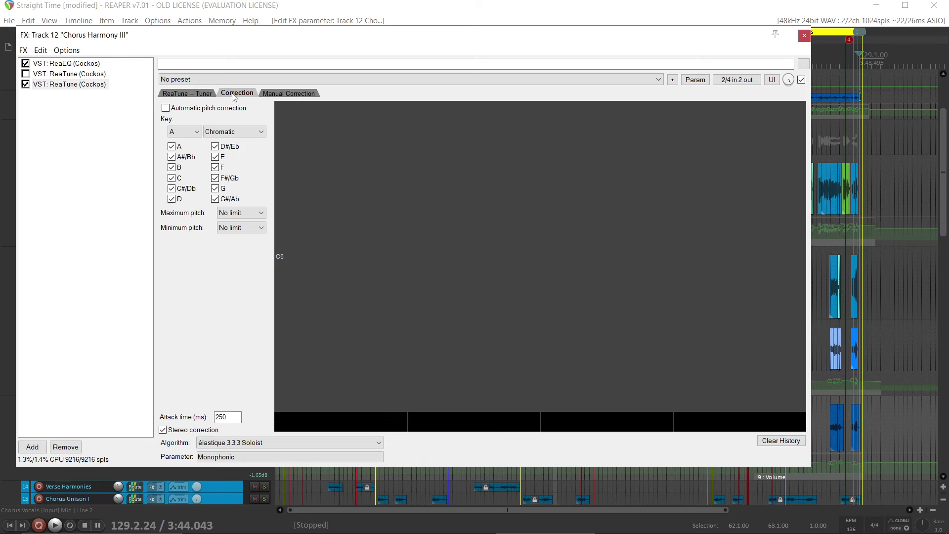
left_click(163, 430)
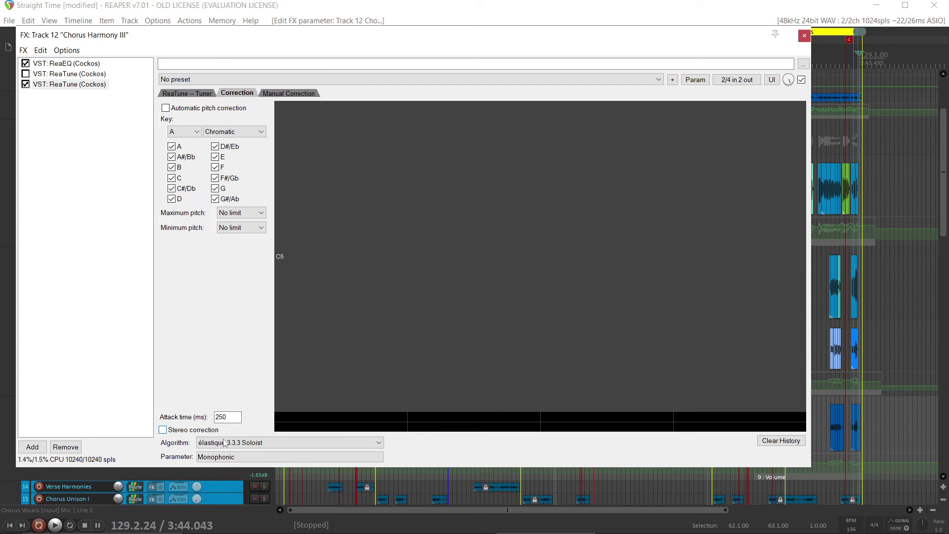
left_click(304, 443)
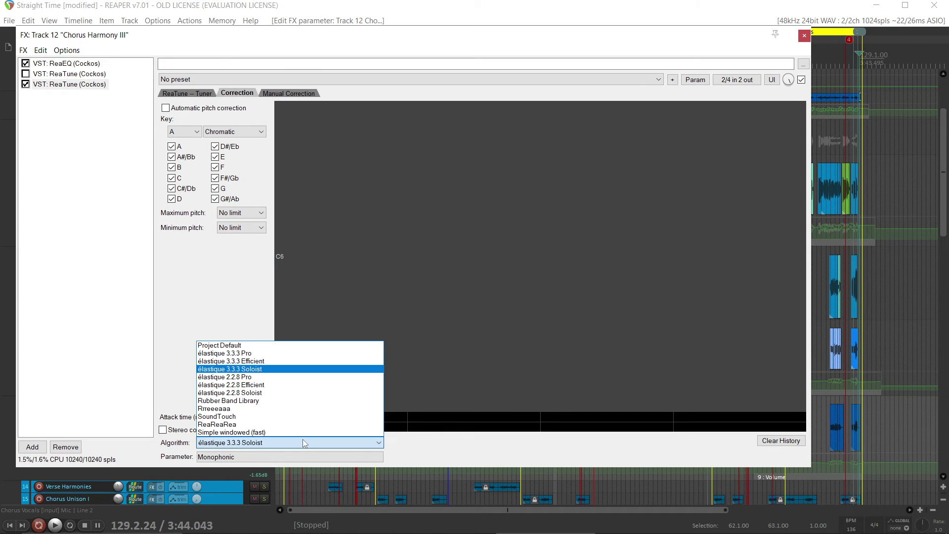
left_click(251, 354)
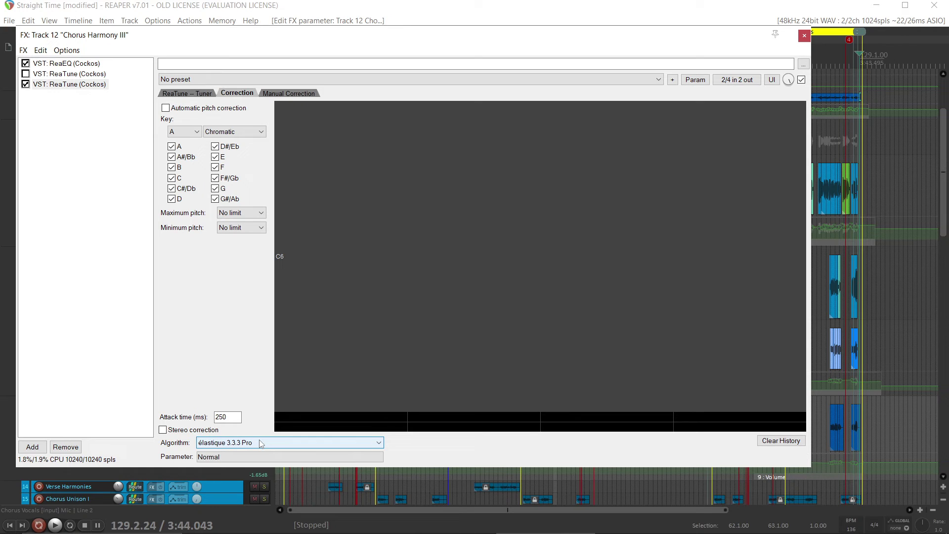
double_click(237, 418)
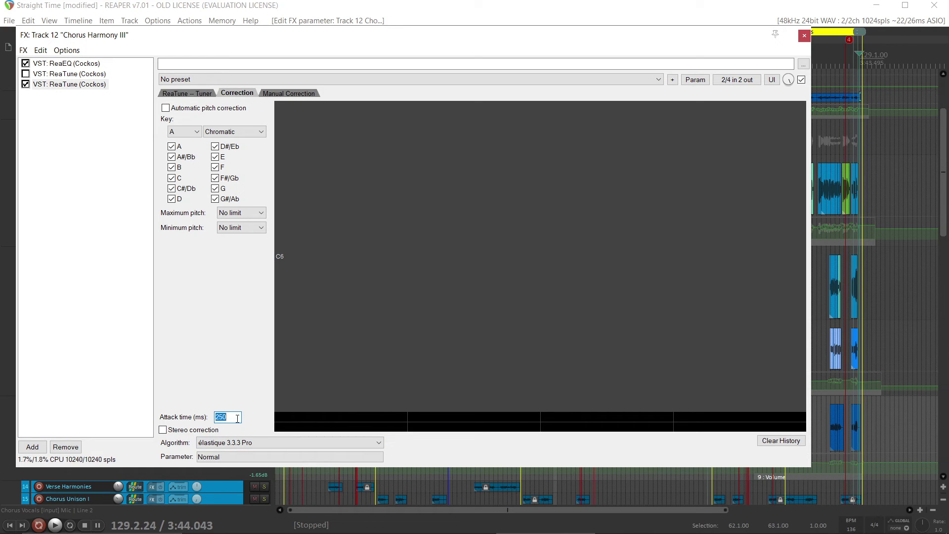
type("100")
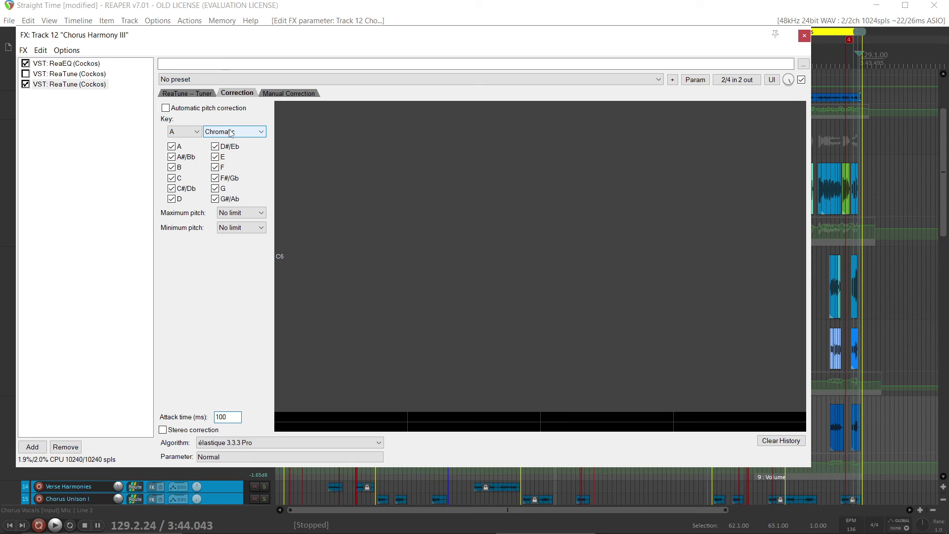
Return to ReaTune's Manual Correction grid showing the E4 and D4 correction lines.
left_click(282, 94)
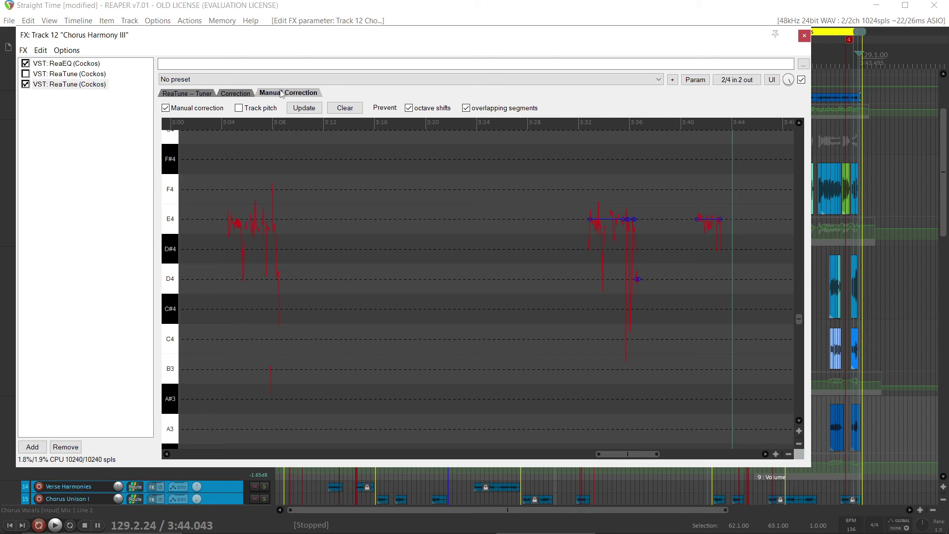
left_click(228, 94)
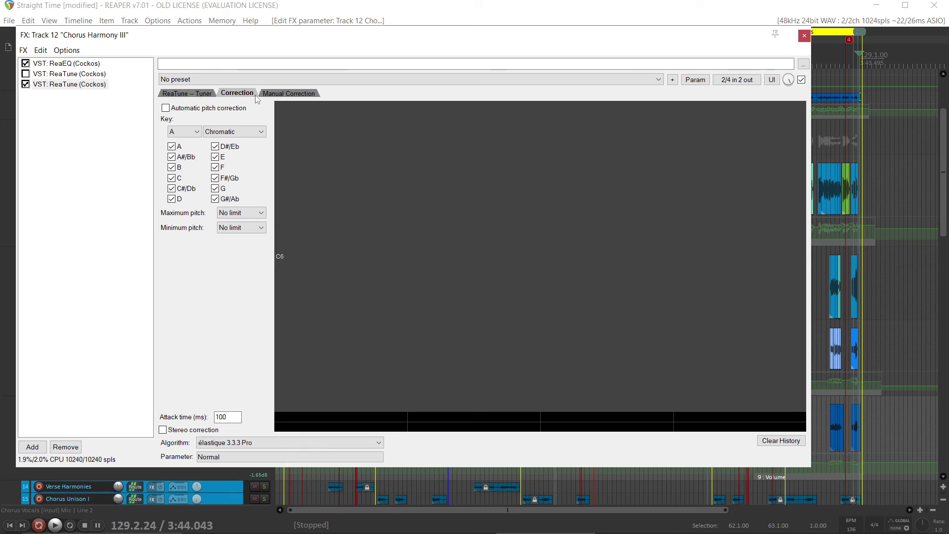
left_click(286, 94)
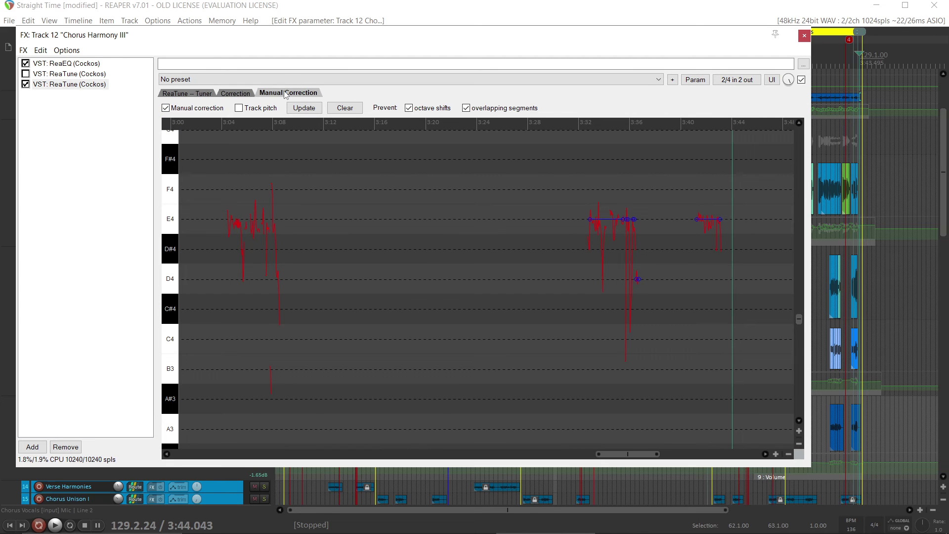